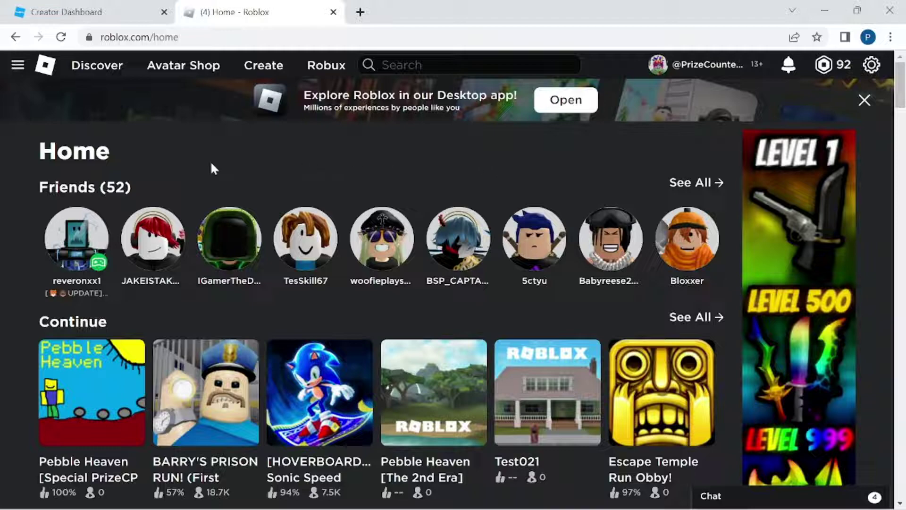
Open Pebble Heaven's game page, confirm Age Guidelines read N/A, and open the Age Recommendations article
{"action": "left_click", "coordinate": [89, 388]}
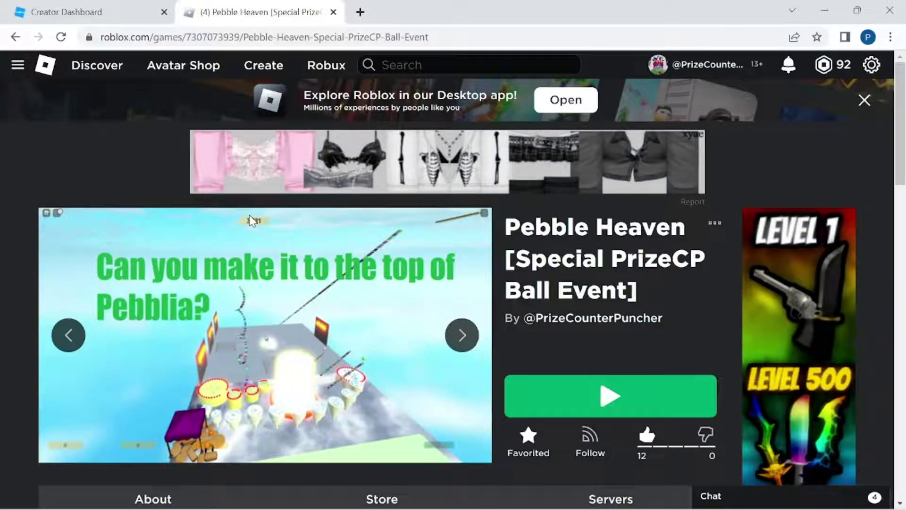
{"action": "scroll", "coordinate": [250, 216], "scroll_direction": "down", "scroll_amount": 9}
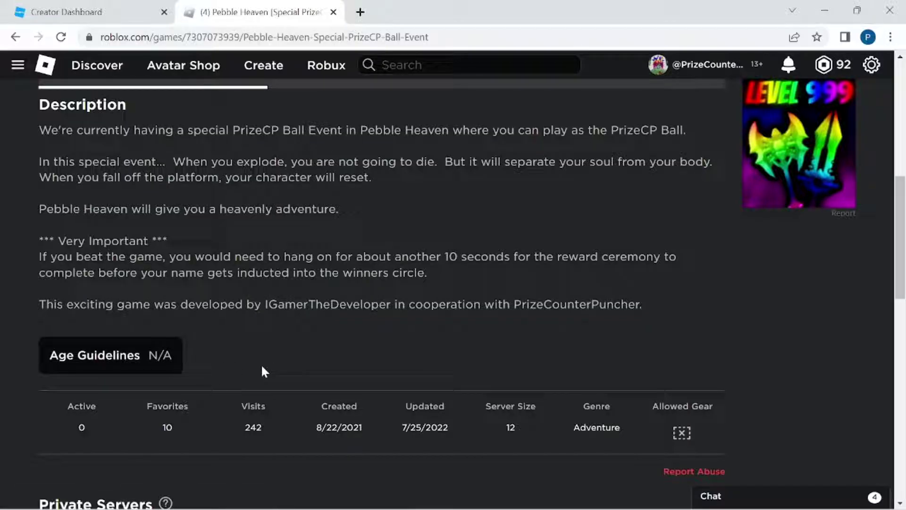
{"action": "left_click", "coordinate": [132, 359]}
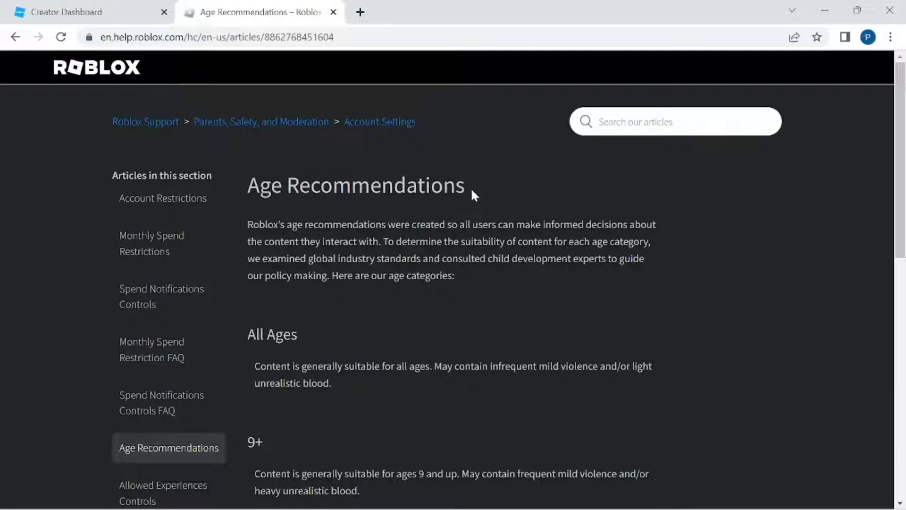
{"action": "left_click_drag", "start_coordinate": [471, 188], "coordinate": [263, 199]}
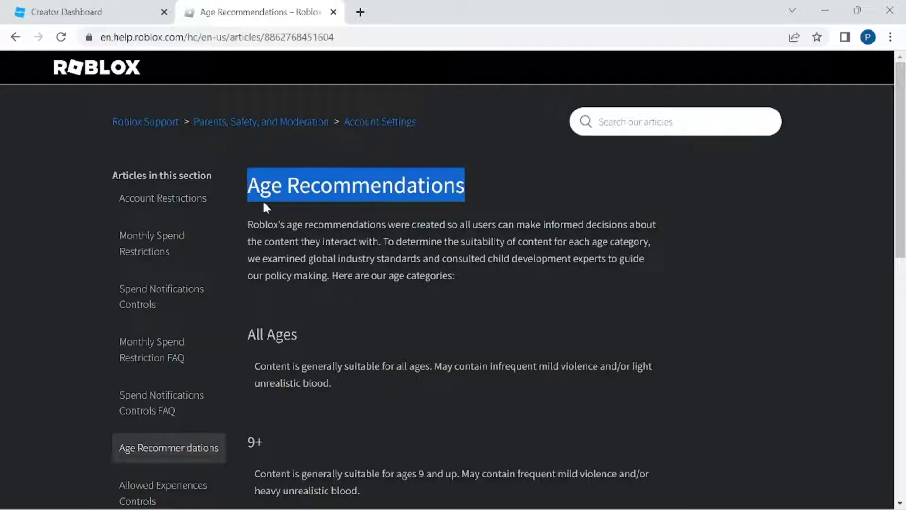
{"action": "left_click_drag", "start_coordinate": [306, 335], "coordinate": [249, 335]}
{"action": "left_click_drag", "start_coordinate": [268, 438], "coordinate": [244, 438]}
{"action": "scroll", "coordinate": [339, 419], "scroll_direction": "down", "scroll_amount": 4}
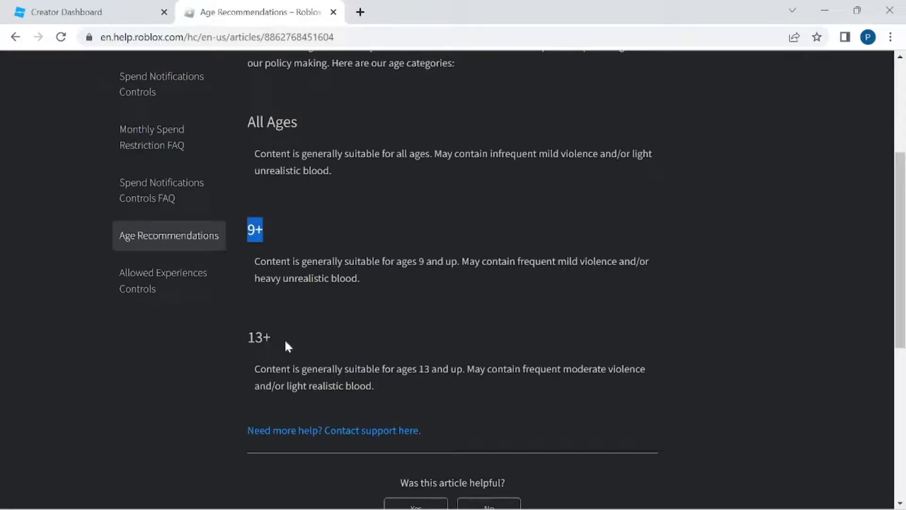
{"action": "left_click_drag", "start_coordinate": [273, 337], "coordinate": [238, 339]}
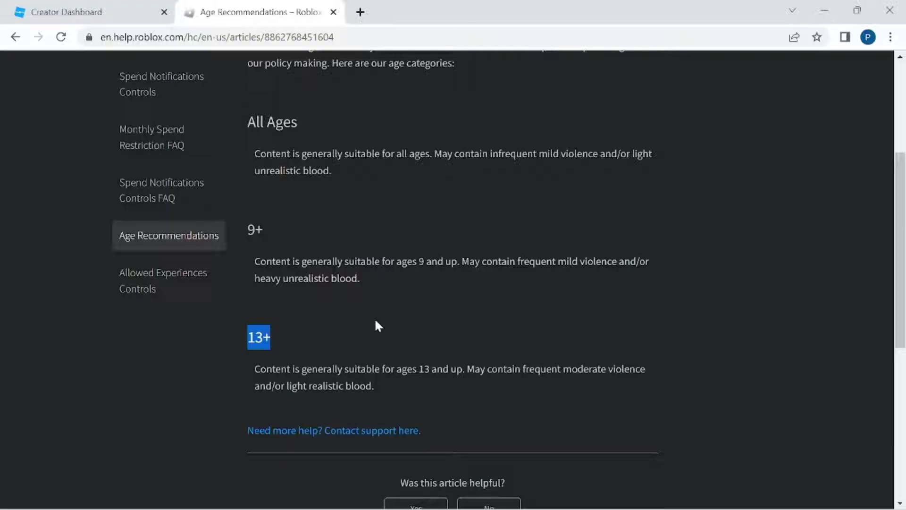
{"action": "left_click", "coordinate": [354, 333]}
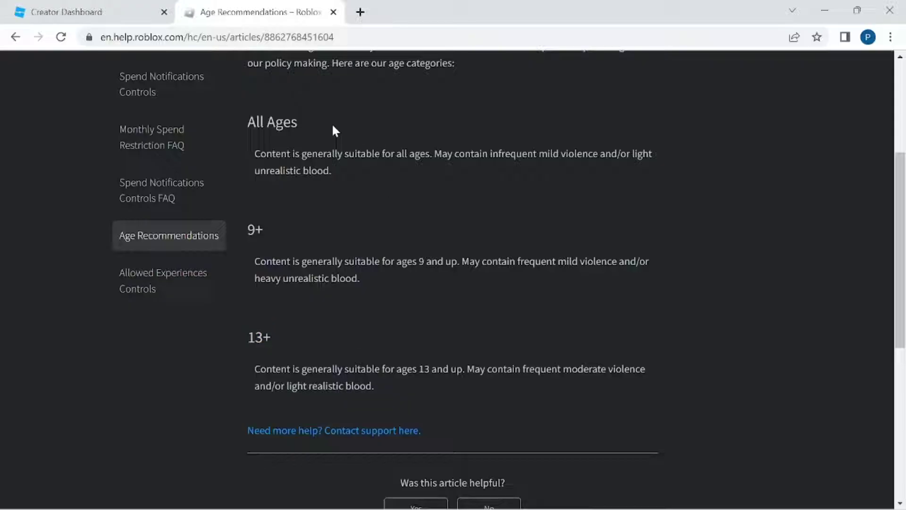
{"action": "left_click_drag", "start_coordinate": [333, 126], "coordinate": [252, 122]}
{"action": "left_click", "coordinate": [272, 236]}
{"action": "left_click_drag", "start_coordinate": [287, 348], "coordinate": [244, 339]}
{"action": "left_click", "coordinate": [701, 293]}
{"action": "double_click", "coordinate": [317, 348]}
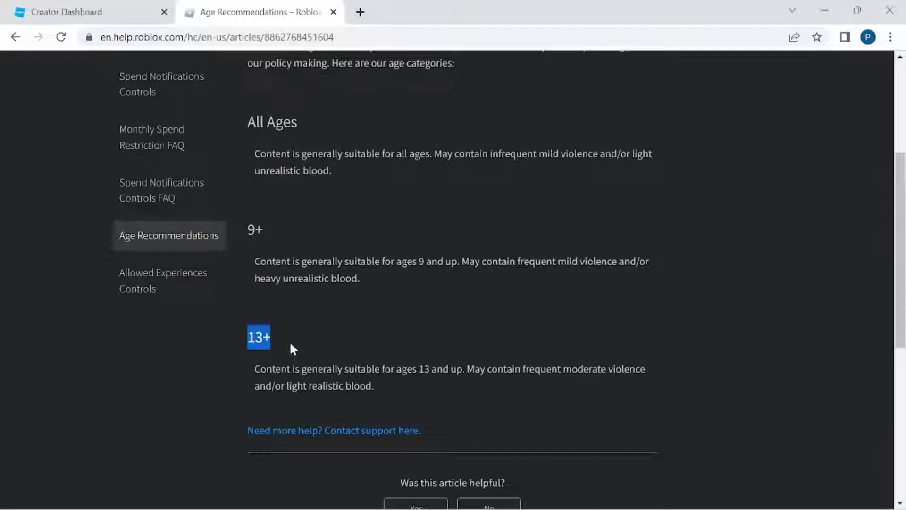
Open Pebble Heaven's Questionnaire page in the Creator Dashboard, showing Not Started and N/A recommendation
{"action": "key", "text": "ctrl+shift+Tab"}
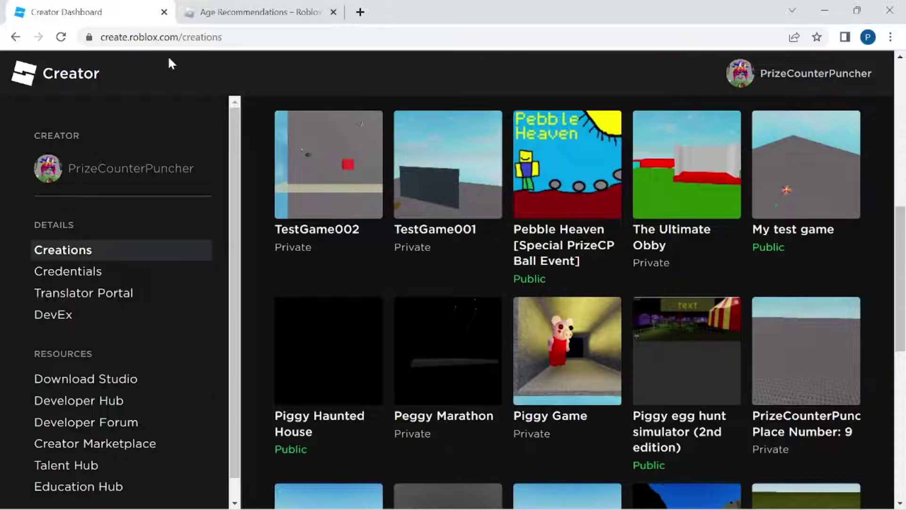
{"action": "mouse_move", "coordinate": [439, 236]}
{"action": "left_click", "coordinate": [568, 199]}
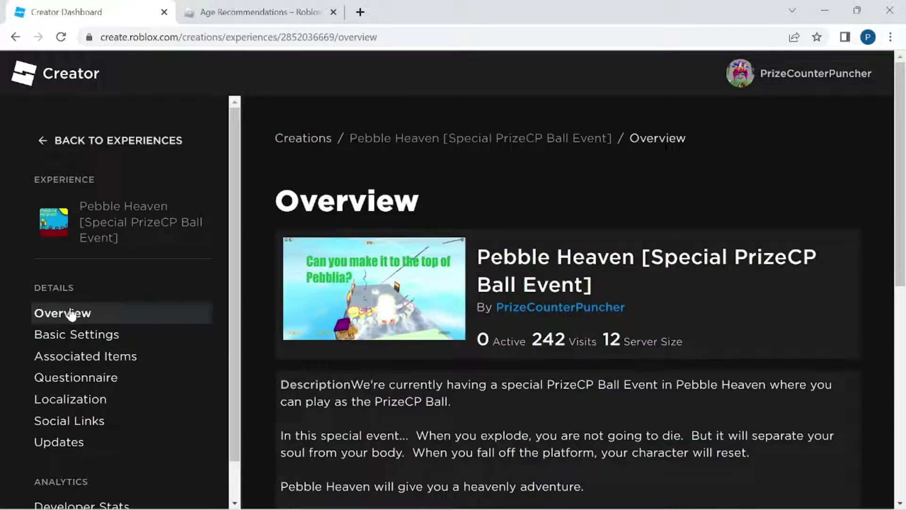
{"action": "left_click", "coordinate": [96, 386]}
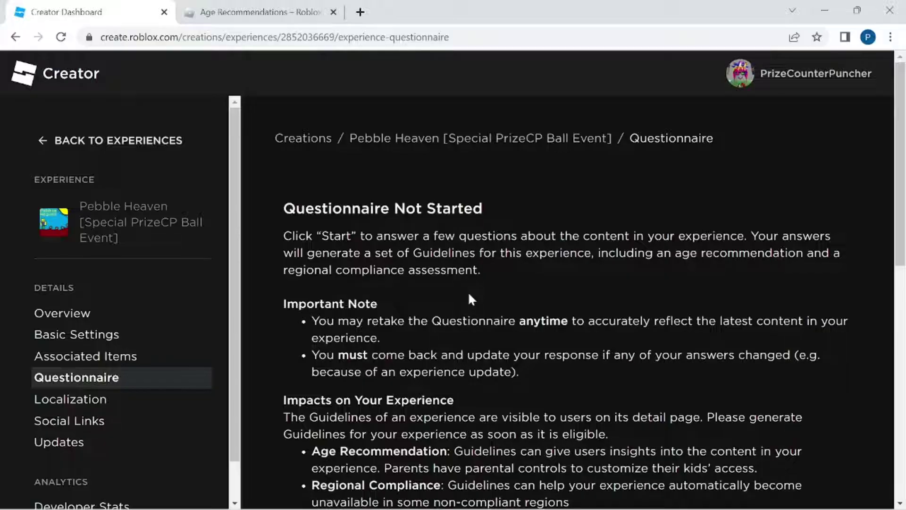
{"action": "scroll", "coordinate": [471, 297], "scroll_direction": "down", "scroll_amount": 1}
{"action": "scroll", "coordinate": [468, 291], "scroll_direction": "down", "scroll_amount": 4}
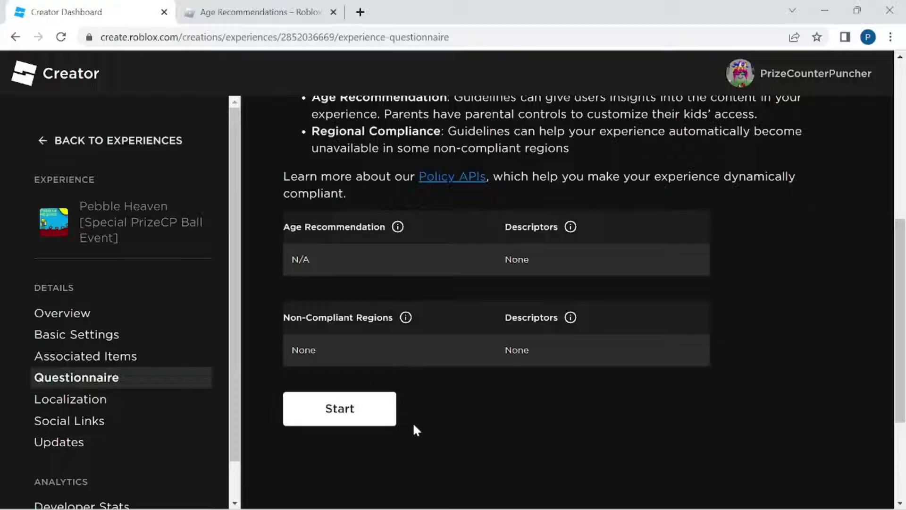
Start the questionnaire and answer No to the violence and blood questions
{"action": "left_click", "coordinate": [338, 411]}
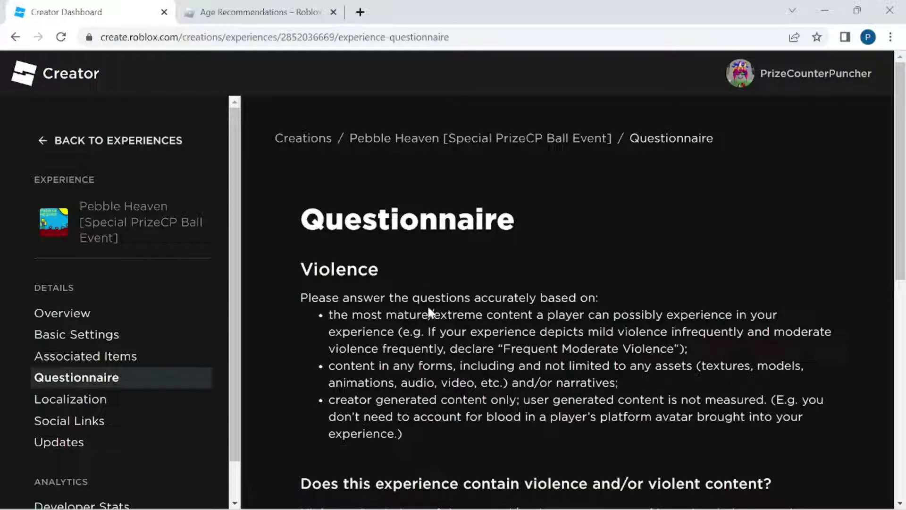
{"action": "scroll", "coordinate": [428, 308], "scroll_direction": "down", "scroll_amount": 5}
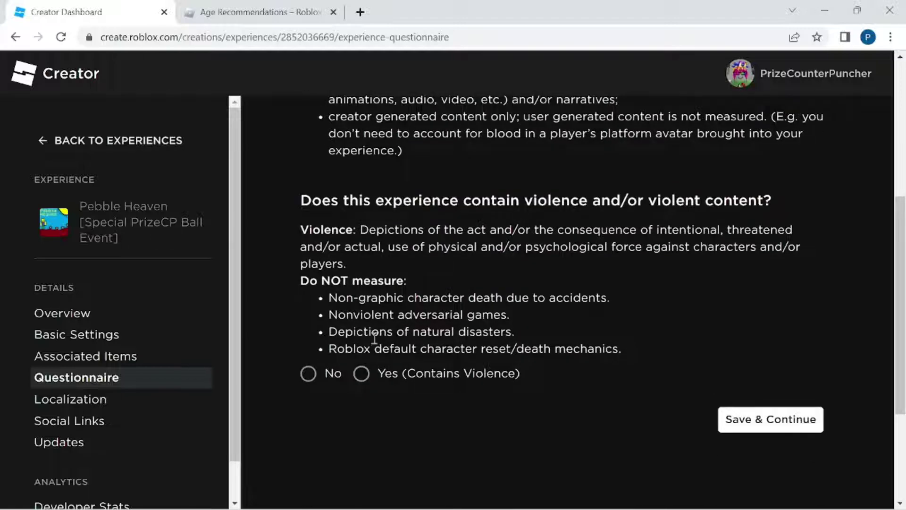
{"action": "left_click", "coordinate": [309, 373]}
{"action": "left_click", "coordinate": [758, 423]}
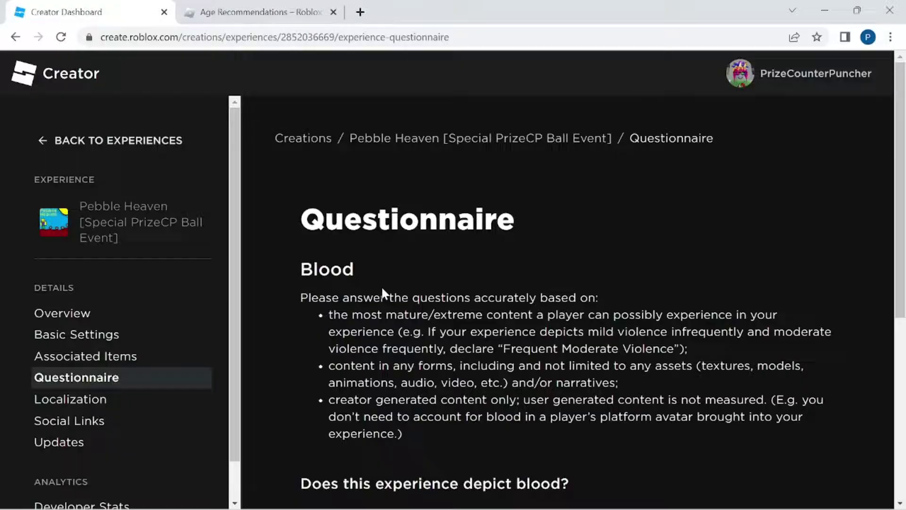
{"action": "scroll", "coordinate": [380, 286], "scroll_direction": "down", "scroll_amount": 3}
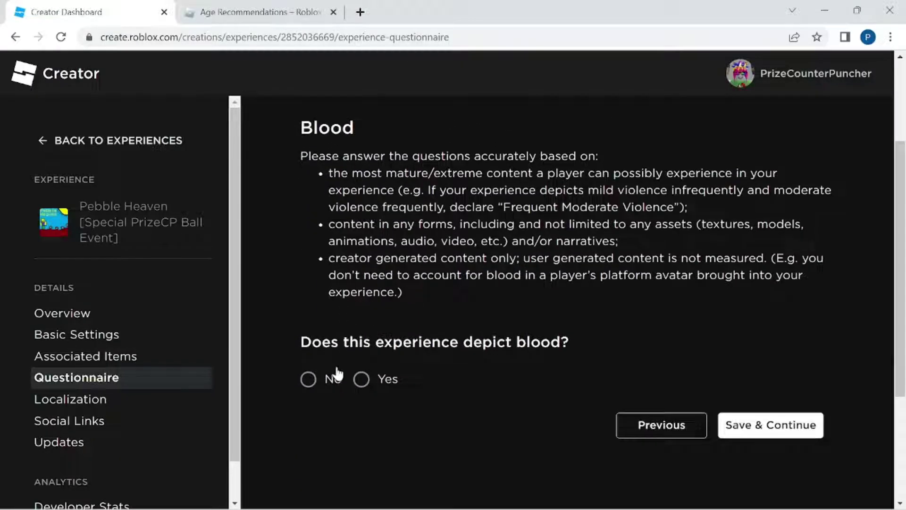
{"action": "left_click", "coordinate": [308, 379]}
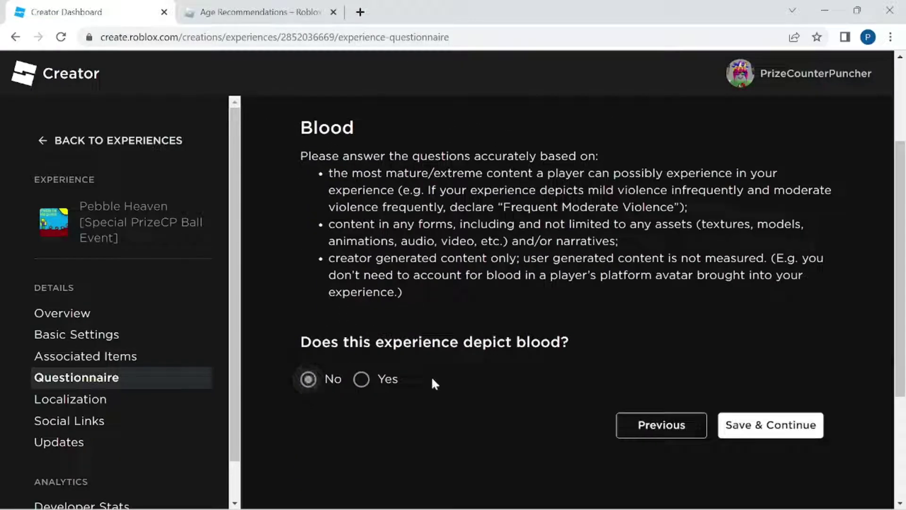
{"action": "left_click", "coordinate": [774, 432]}
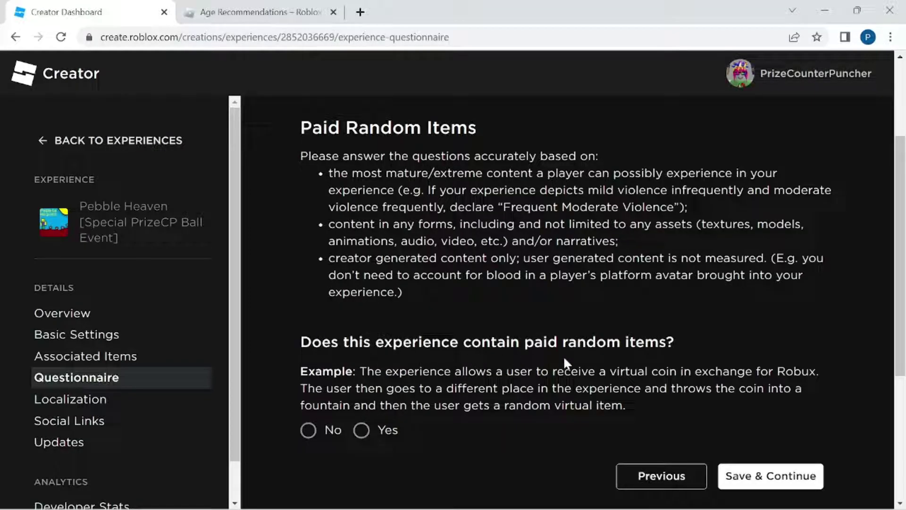
Answer No to paid random items and paid item trading, then submit the questionnaire
{"action": "left_click", "coordinate": [308, 430]}
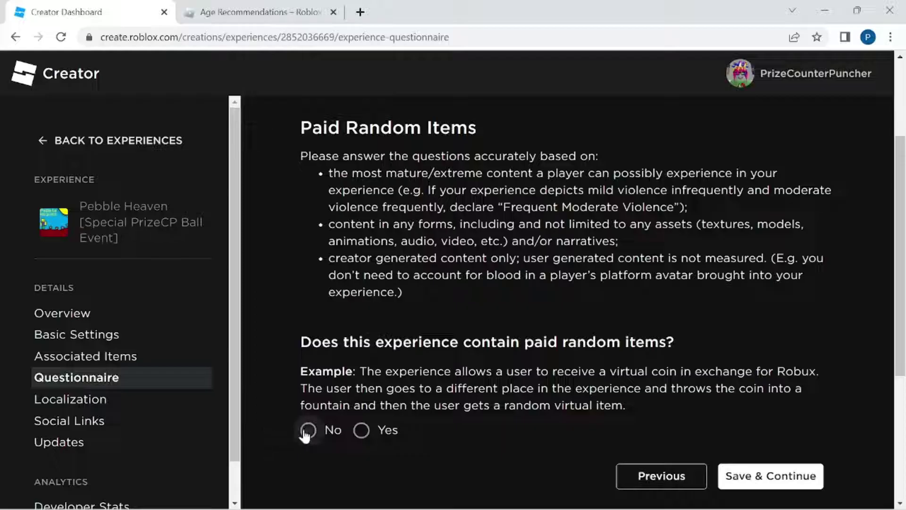
{"action": "left_click", "coordinate": [734, 477]}
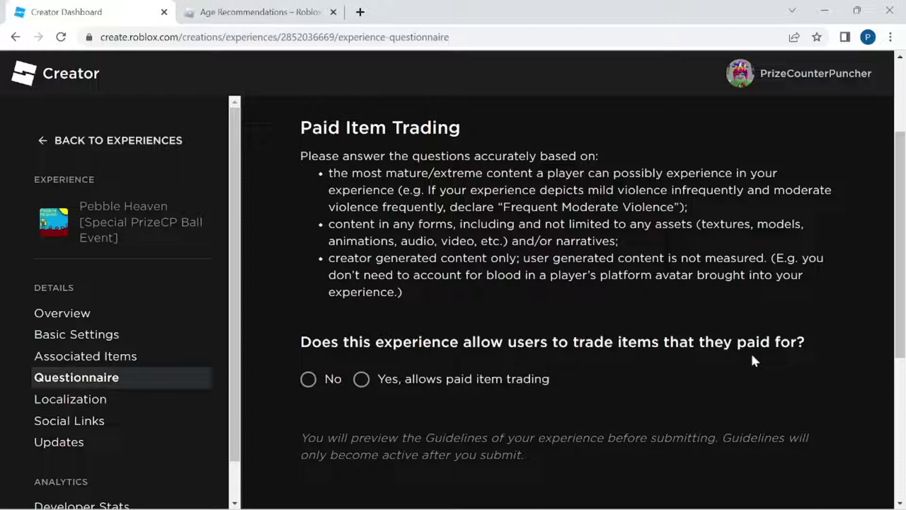
{"action": "left_click", "coordinate": [309, 380]}
{"action": "scroll", "coordinate": [519, 399], "scroll_direction": "down", "scroll_amount": 4}
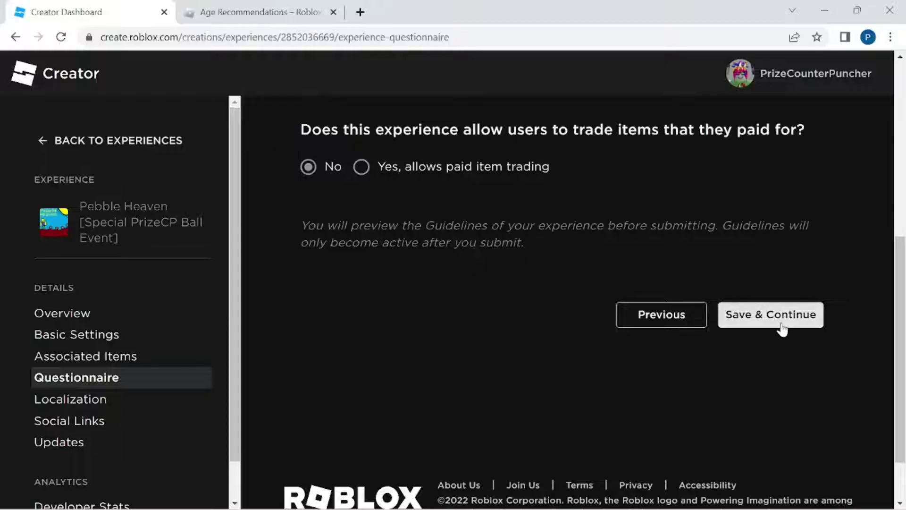
{"action": "left_click", "coordinate": [781, 326]}
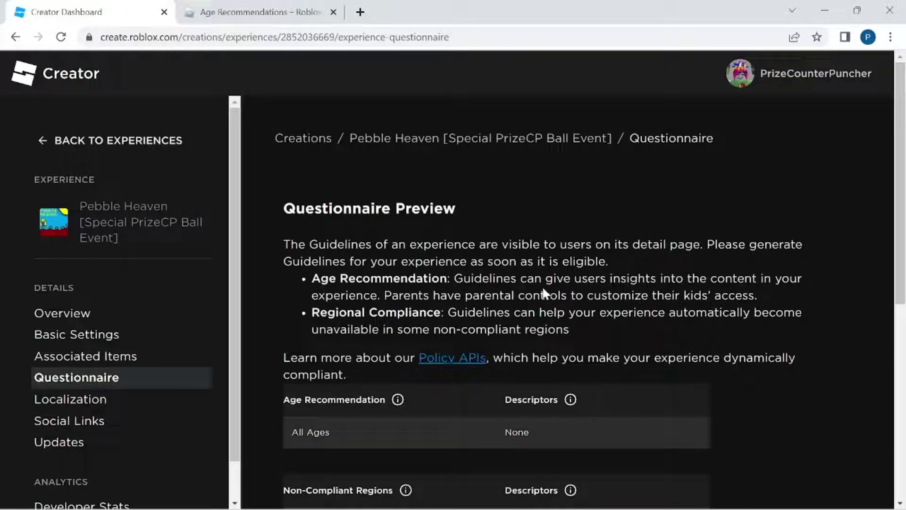
{"action": "scroll", "coordinate": [544, 293], "scroll_direction": "down", "scroll_amount": 3}
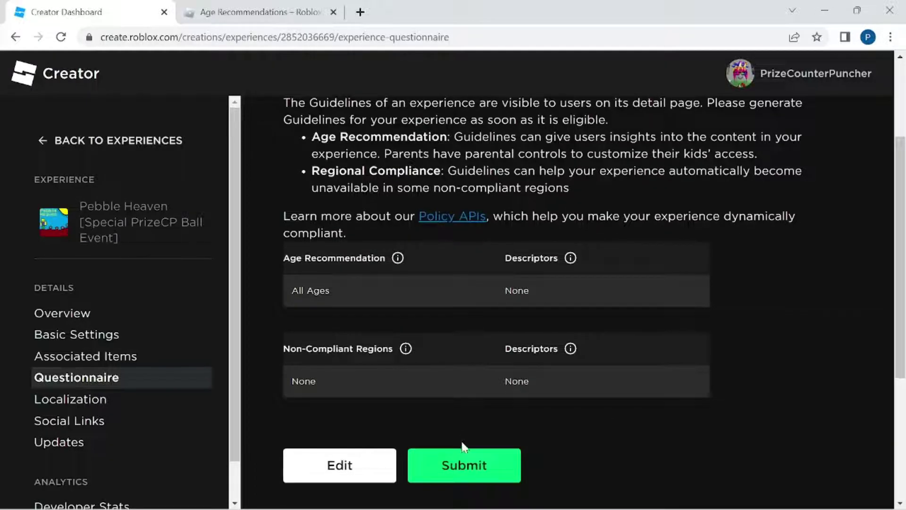
{"action": "left_click", "coordinate": [463, 468]}
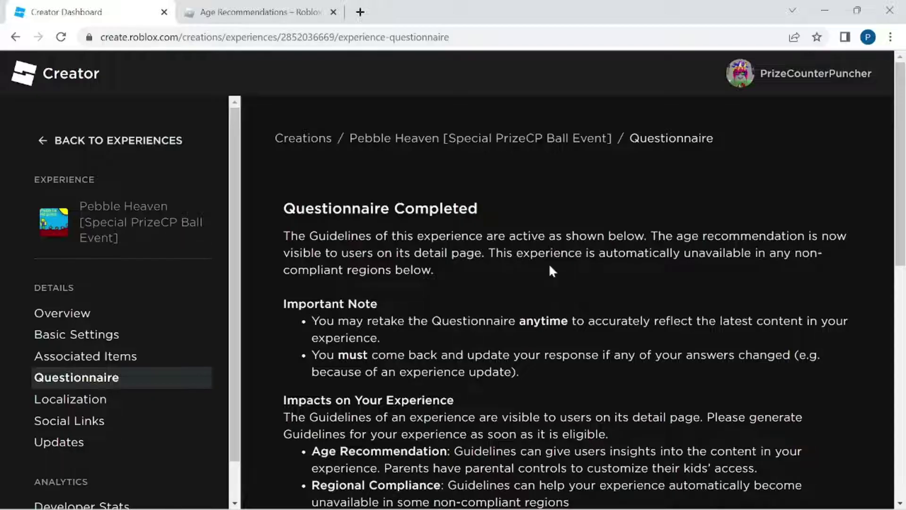
Review the All Ages result and empty Non-Compliant Regions table, then return to Roblox Home
{"action": "scroll", "coordinate": [549, 268], "scroll_direction": "down", "scroll_amount": 5}
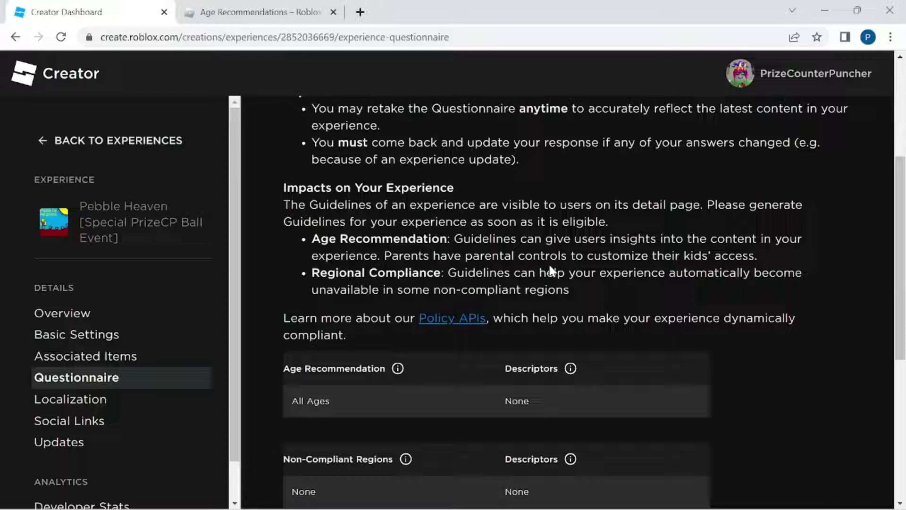
{"action": "scroll", "coordinate": [550, 271], "scroll_direction": "down", "scroll_amount": 2}
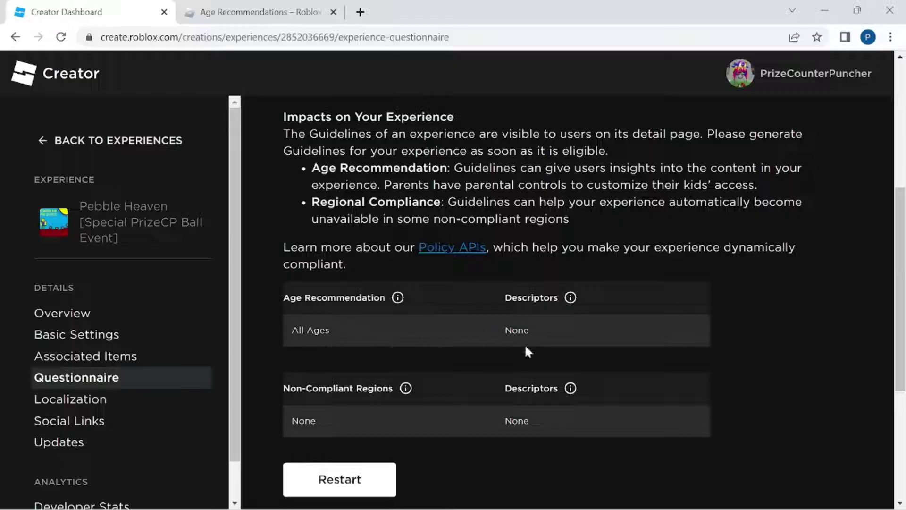
{"action": "scroll", "coordinate": [485, 426], "scroll_direction": "down", "scroll_amount": 2}
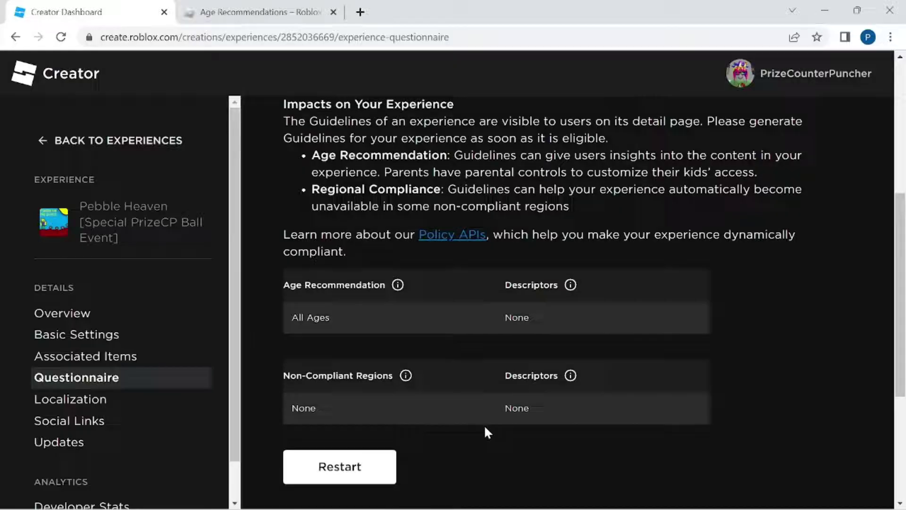
{"action": "scroll", "coordinate": [485, 426], "scroll_direction": "up", "scroll_amount": 8}
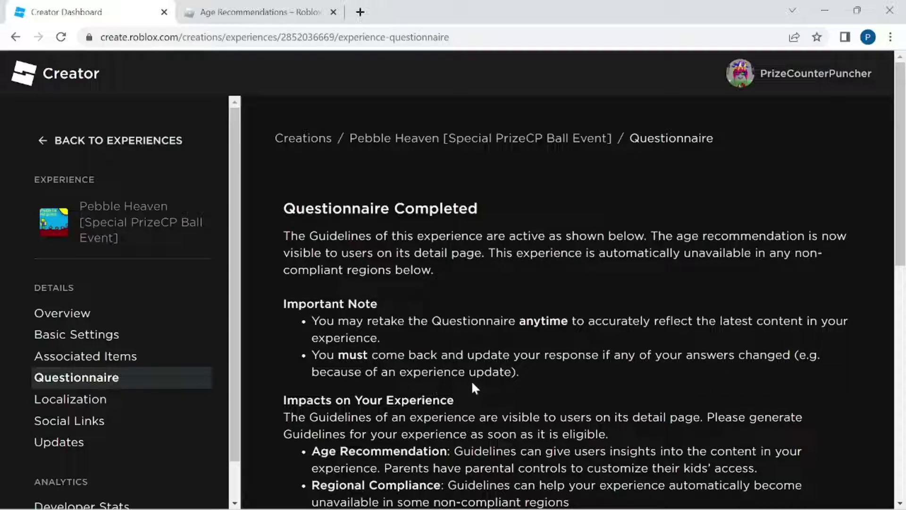
{"action": "scroll", "coordinate": [483, 381], "scroll_direction": "down", "scroll_amount": 3}
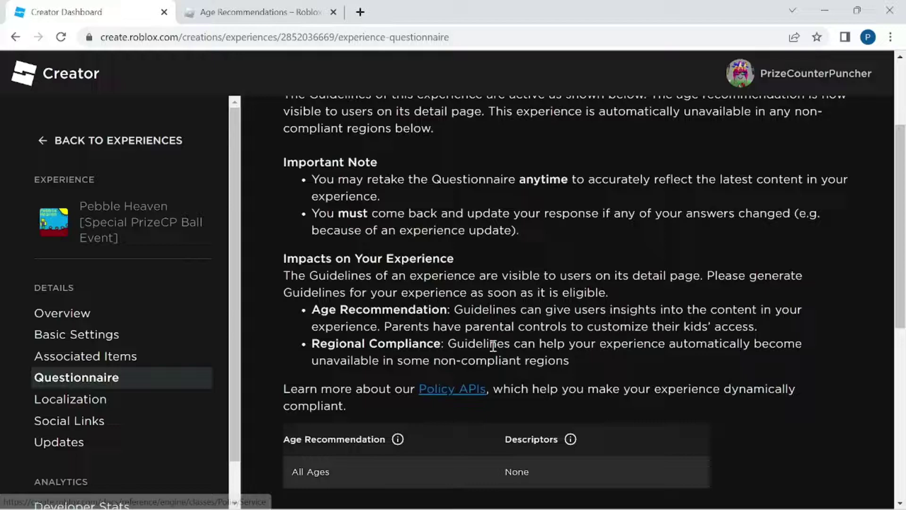
{"action": "scroll", "coordinate": [506, 340], "scroll_direction": "down", "scroll_amount": 5}
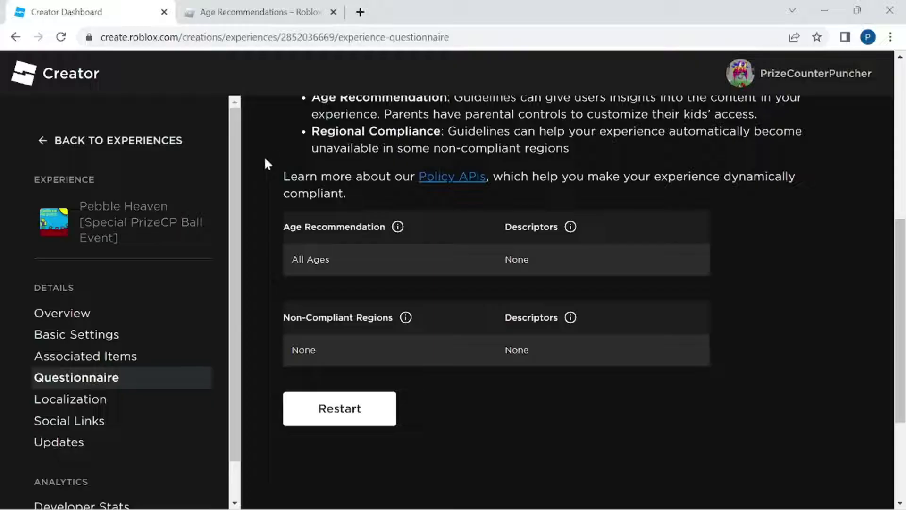
{"action": "key", "text": "ctrl+Tab"}
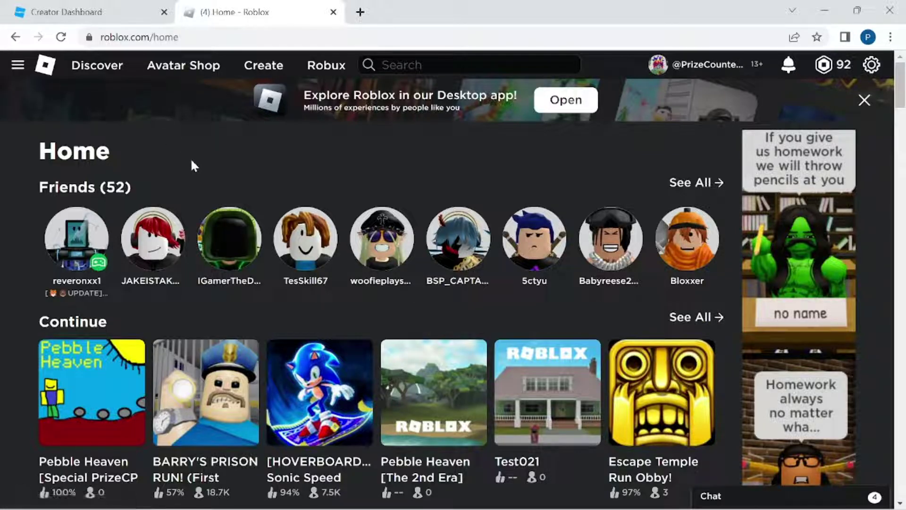
Open Pebble Heaven's game page from Continue and confirm it now shows the All Ages badge
{"action": "left_click", "coordinate": [118, 423]}
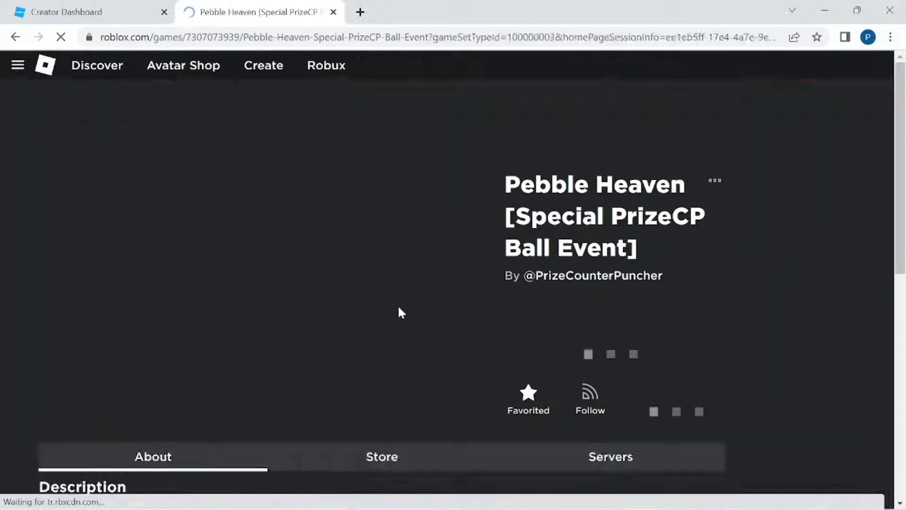
{"action": "scroll", "coordinate": [399, 309], "scroll_direction": "down", "scroll_amount": 4}
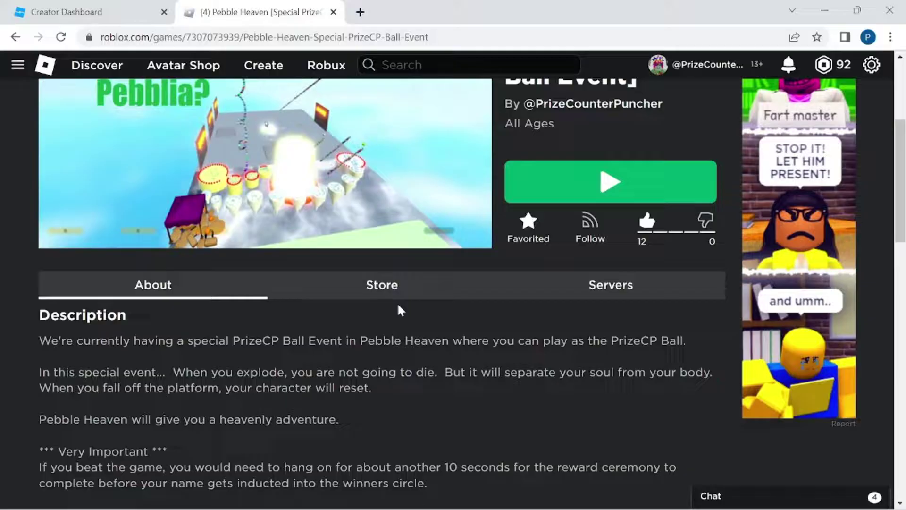
{"action": "scroll", "coordinate": [400, 310], "scroll_direction": "down", "scroll_amount": 3}
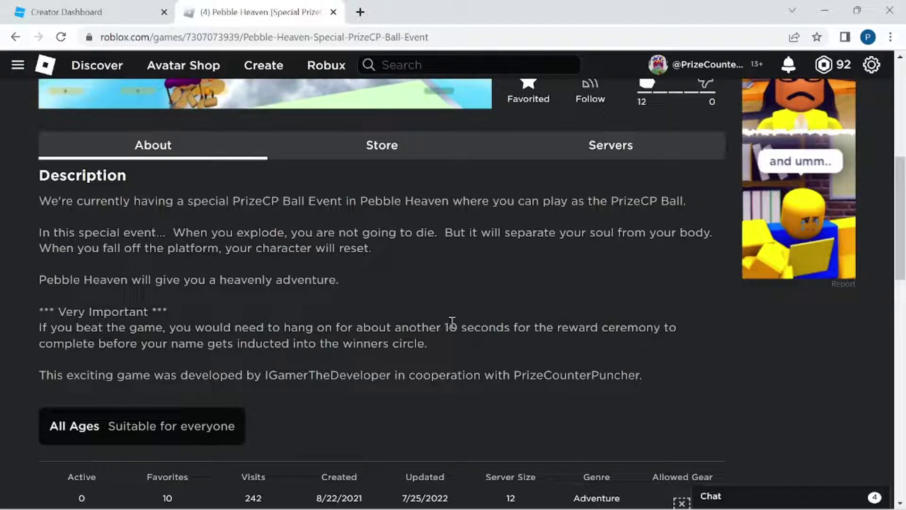
{"action": "scroll", "coordinate": [440, 332], "scroll_direction": "up", "scroll_amount": 8}
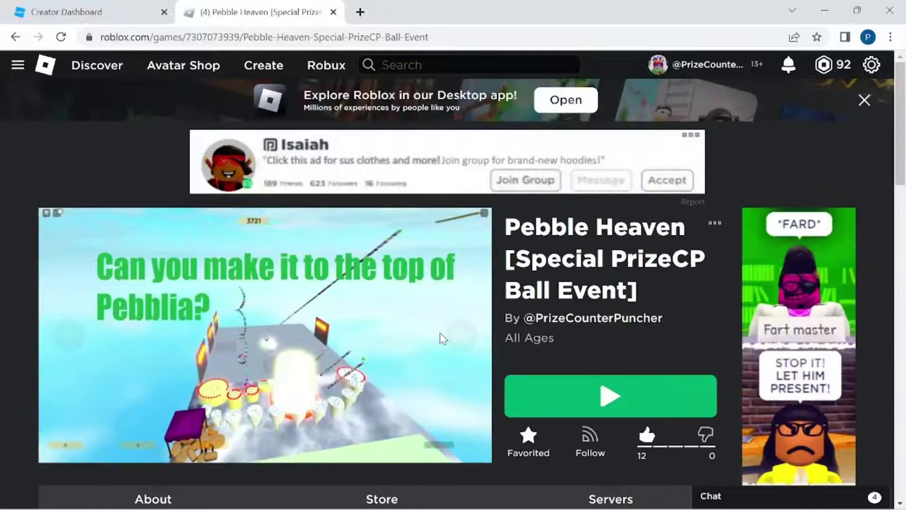
Create a new experience from the website, launching Roblox Studio to its All Templates gallery
{"action": "left_click", "coordinate": [263, 68]}
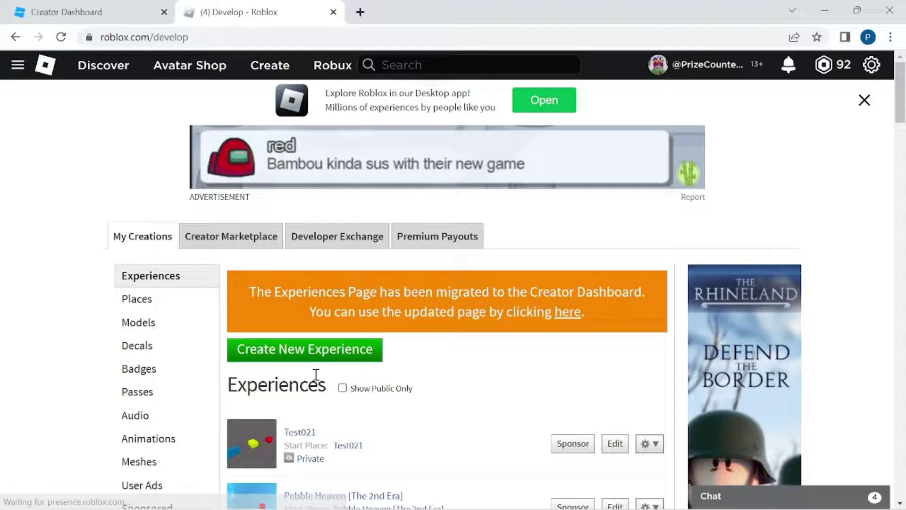
{"action": "left_click", "coordinate": [304, 354]}
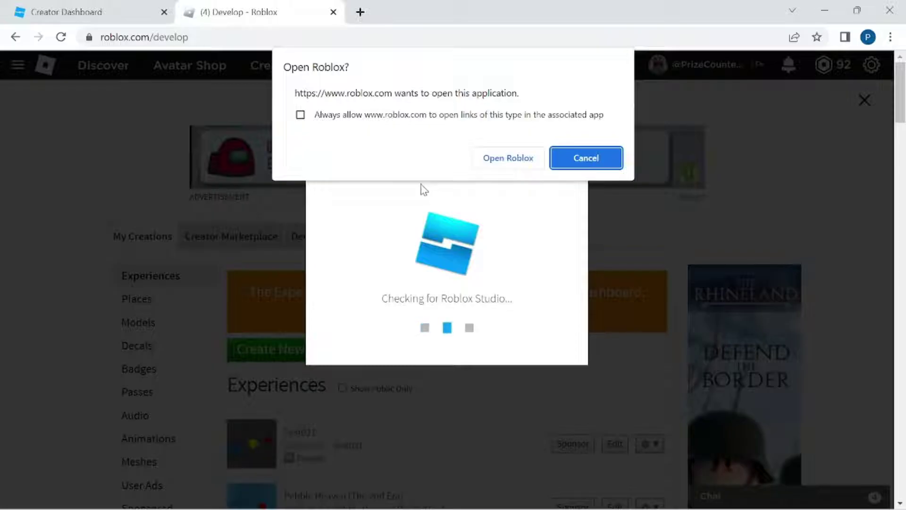
{"action": "left_click", "coordinate": [520, 160]}
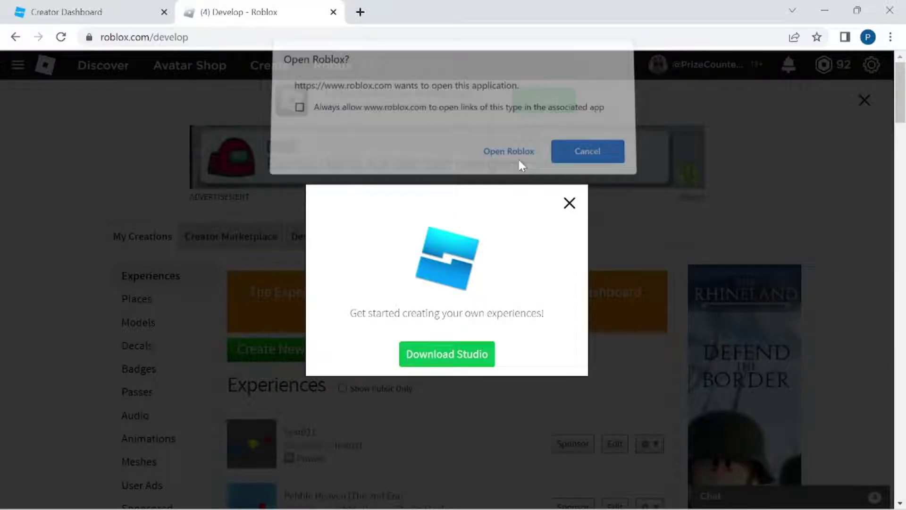
{"action": "left_click", "coordinate": [35, 84]}
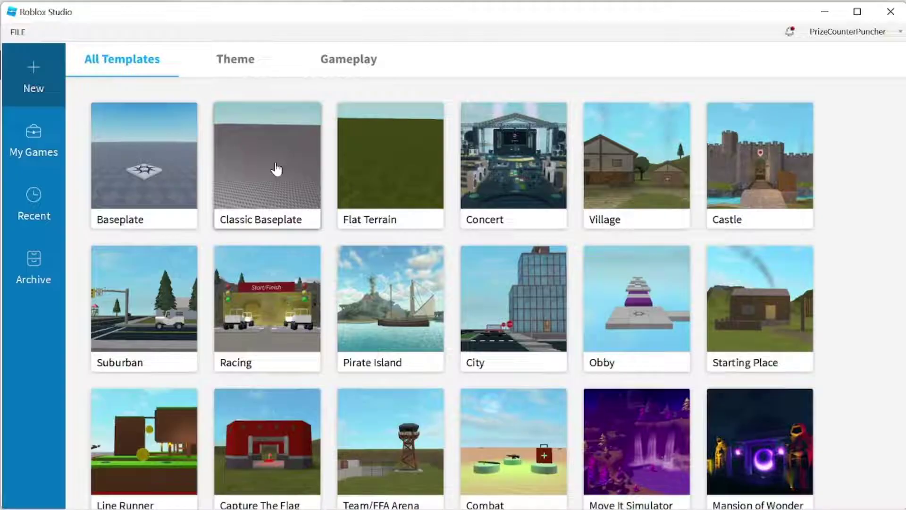
Start a Classic Baseplate place and insert a sphere part colored Really red
{"action": "left_click", "coordinate": [497, 264]}
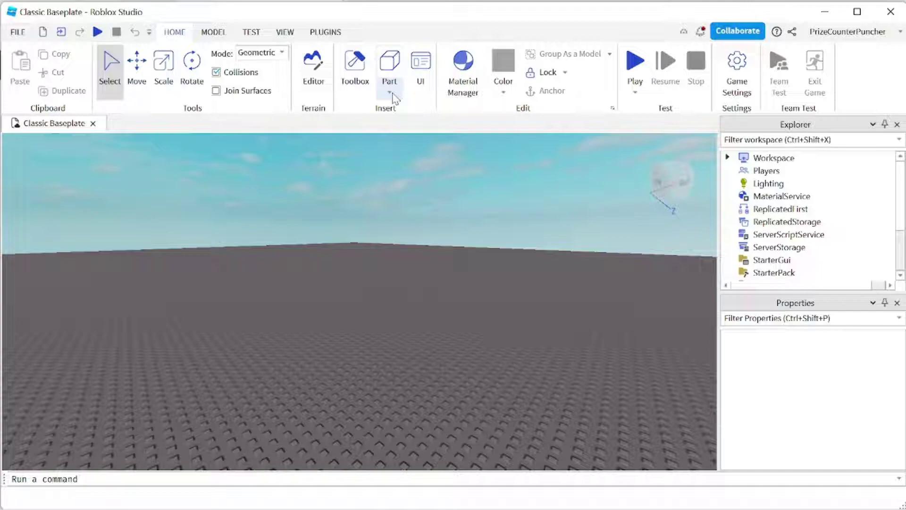
{"action": "left_click", "coordinate": [393, 96]}
{"action": "left_click", "coordinate": [422, 125]}
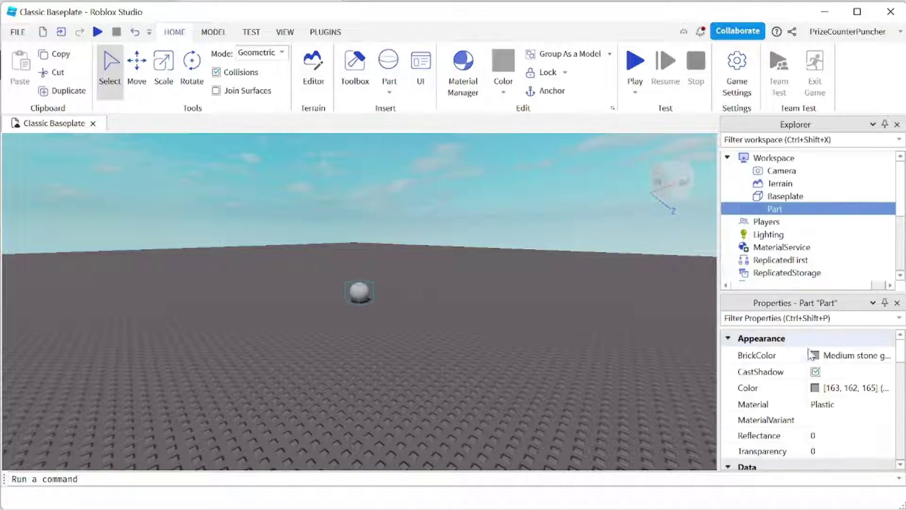
{"action": "left_click", "coordinate": [811, 355]}
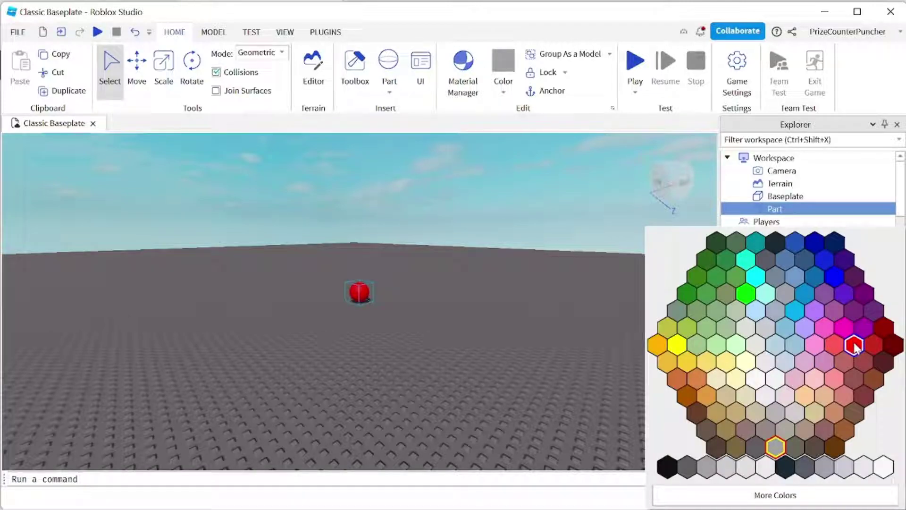
{"action": "left_click", "coordinate": [854, 345]}
{"action": "left_click", "coordinate": [18, 31]}
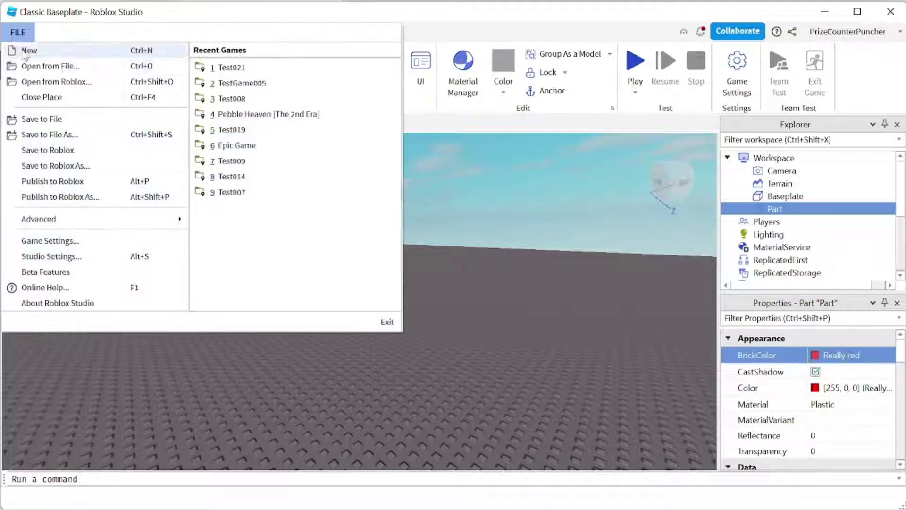
Publish the place as new game Test022 with description 'testing' and Team Create off
{"action": "left_click", "coordinate": [55, 183]}
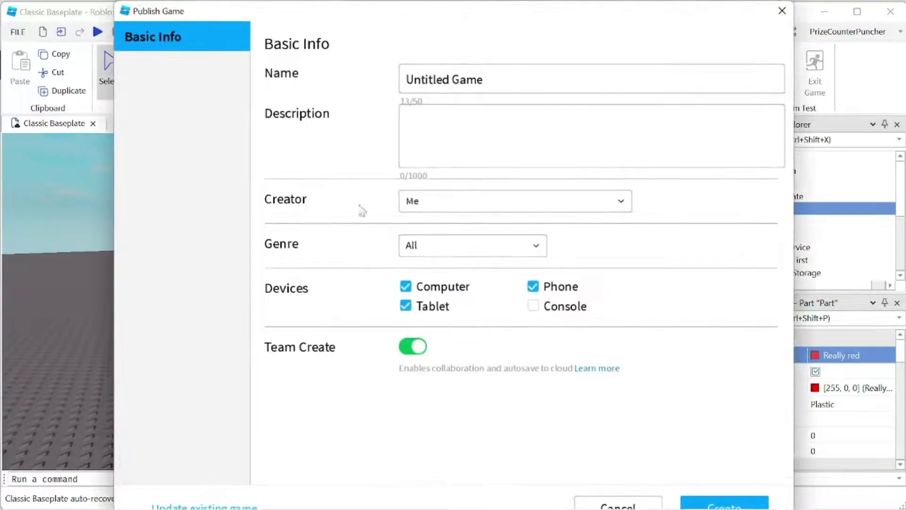
{"action": "left_click_drag", "start_coordinate": [510, 83], "coordinate": [324, 91]}
{"action": "type", "text": "T"}
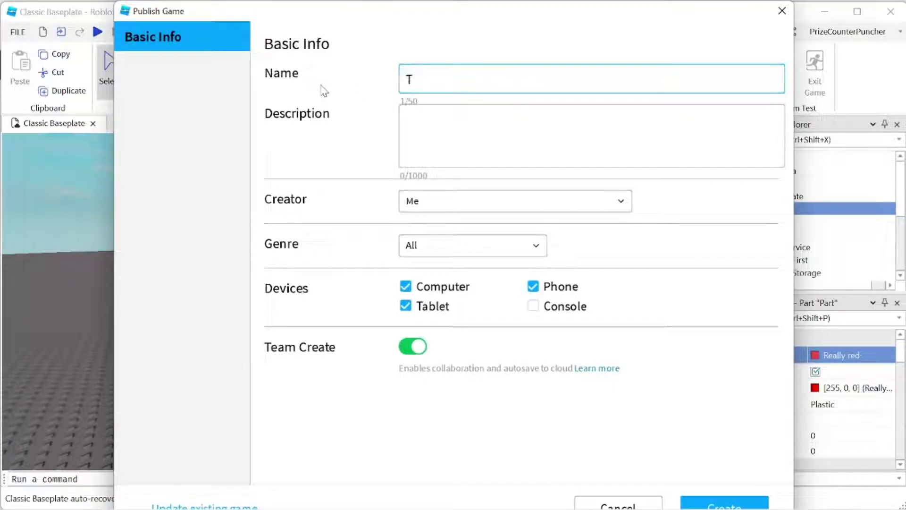
{"action": "type", "text": "est022"}
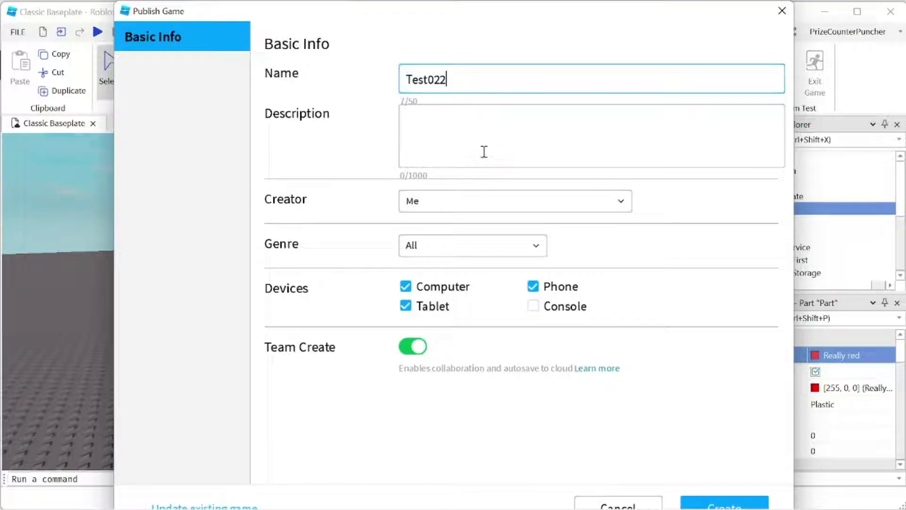
{"action": "left_click", "coordinate": [484, 151]}
{"action": "type", "text": "testing"}
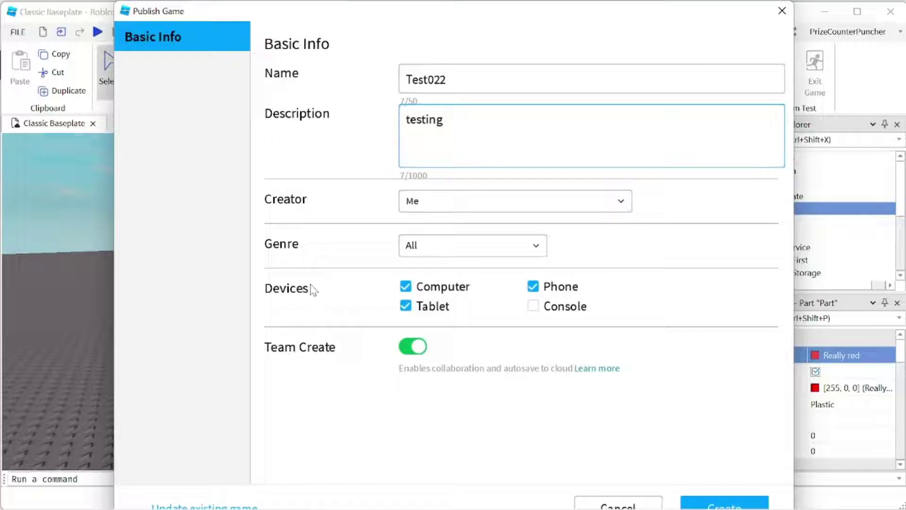
{"action": "left_click", "coordinate": [411, 348]}
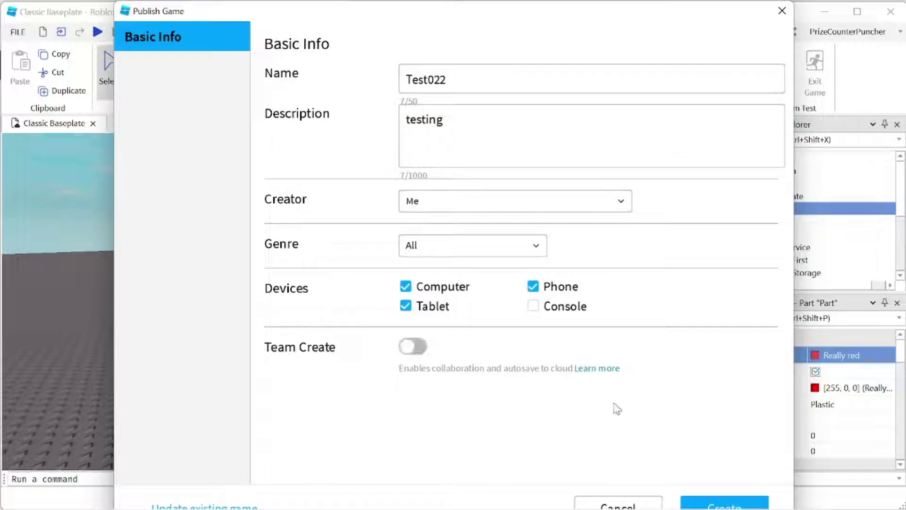
{"action": "left_click_drag", "start_coordinate": [425, 13], "coordinate": [411, 43]}
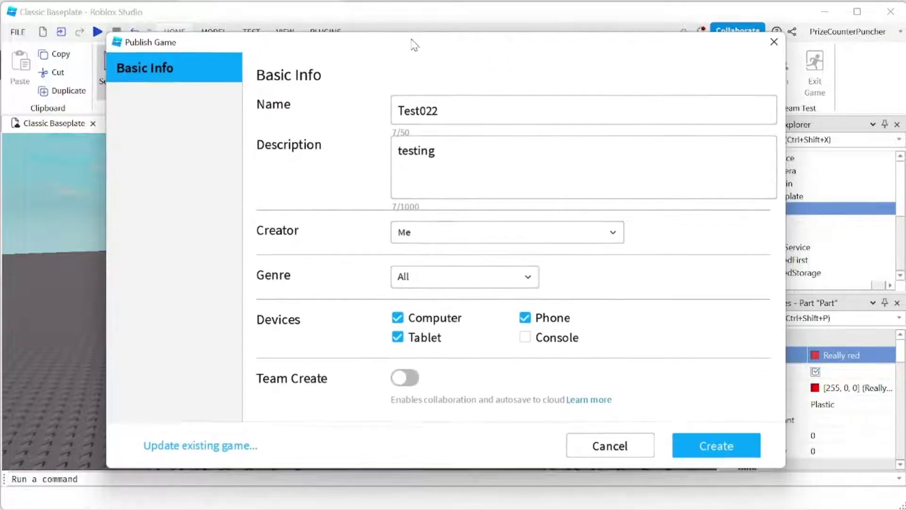
{"action": "left_click", "coordinate": [702, 444]}
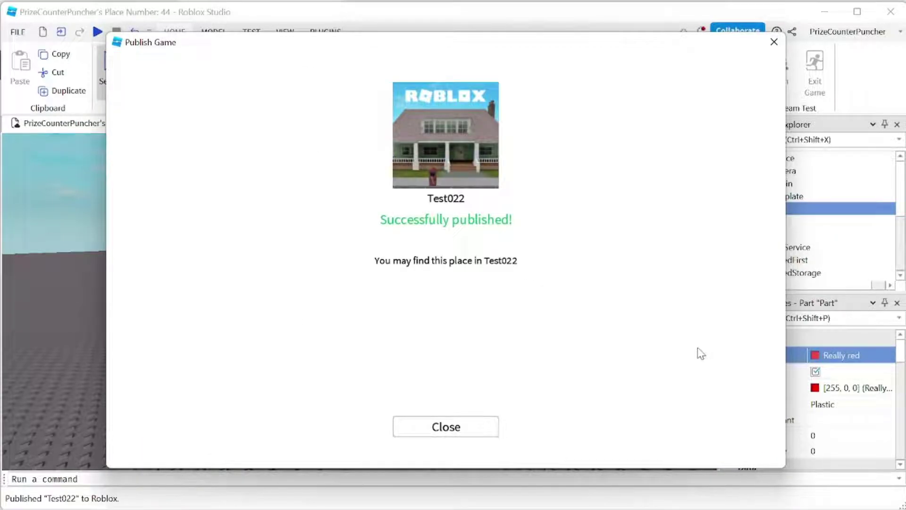
{"action": "left_click", "coordinate": [436, 427]}
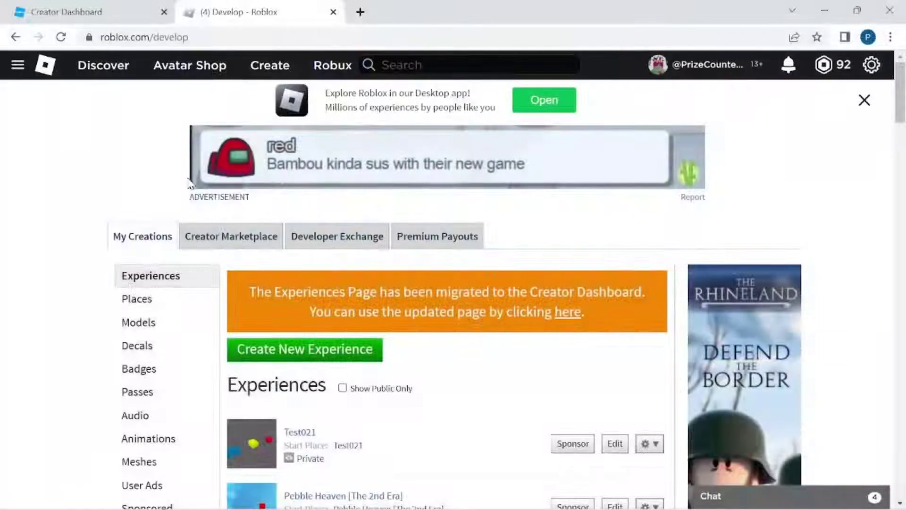
Refresh the creations list, open Test022's game page, and confirm Age Guidelines show N/A
{"action": "left_click", "coordinate": [60, 36]}
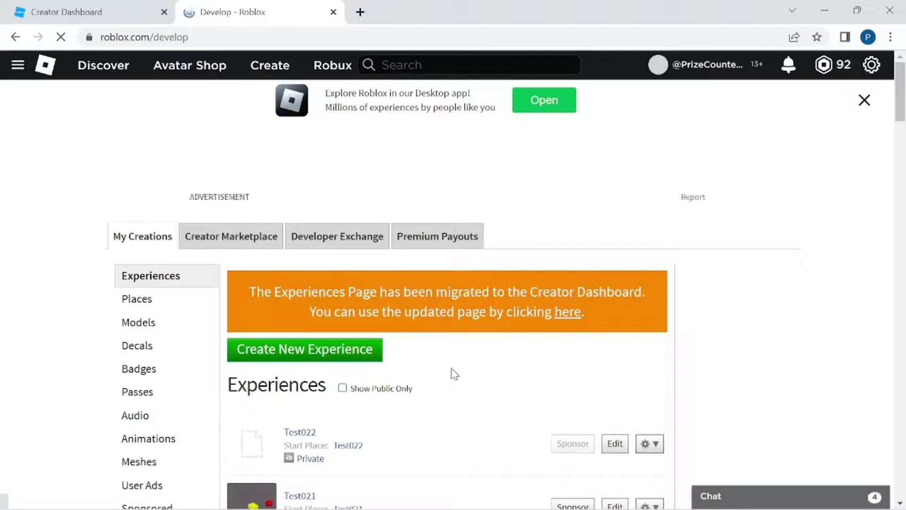
{"action": "left_click", "coordinate": [350, 446]}
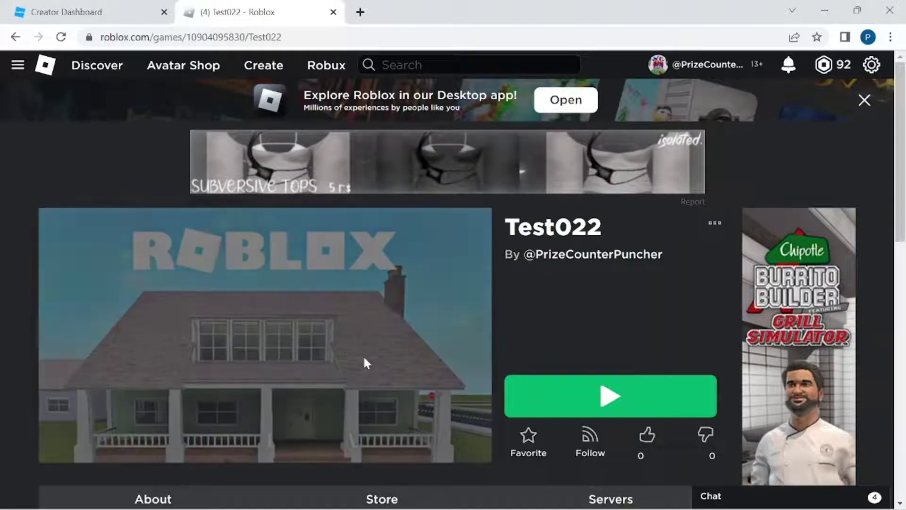
{"action": "scroll", "coordinate": [364, 360], "scroll_direction": "down", "scroll_amount": 8}
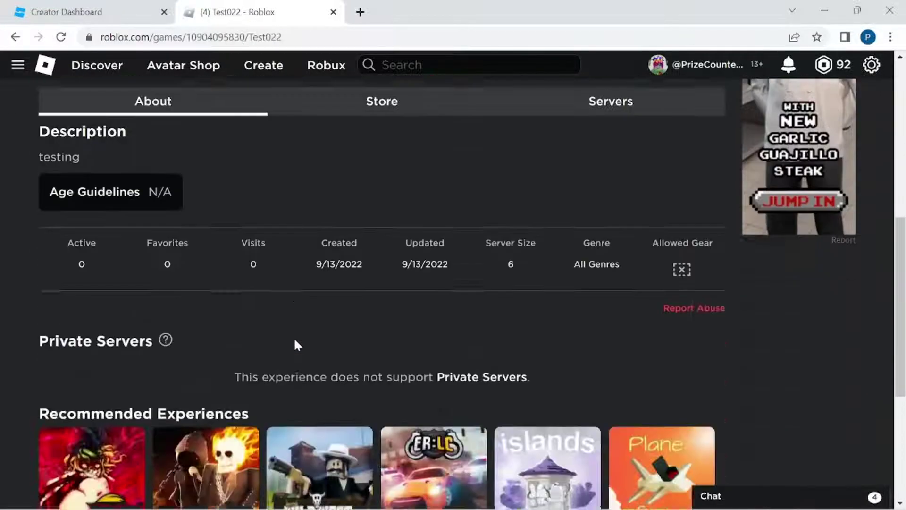
{"action": "scroll", "coordinate": [294, 340], "scroll_direction": "down", "scroll_amount": 1}
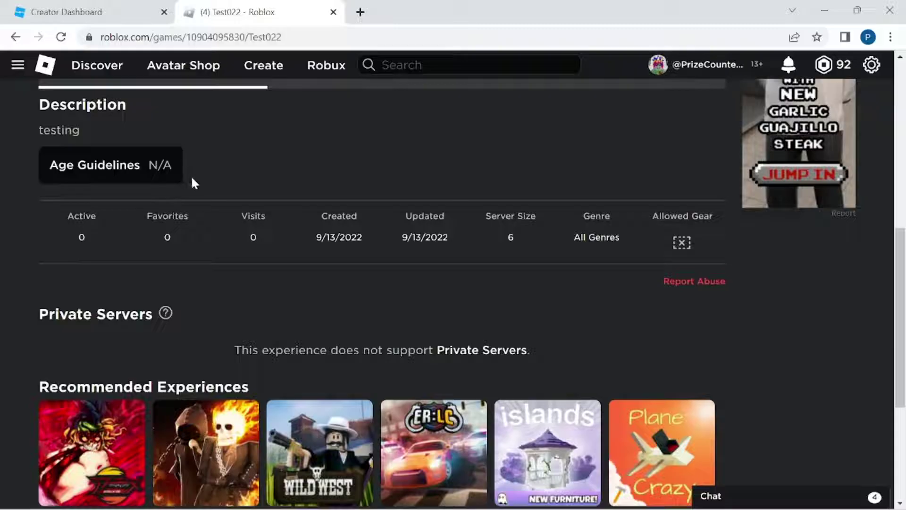
{"action": "scroll", "coordinate": [262, 296], "scroll_direction": "up", "scroll_amount": 10}
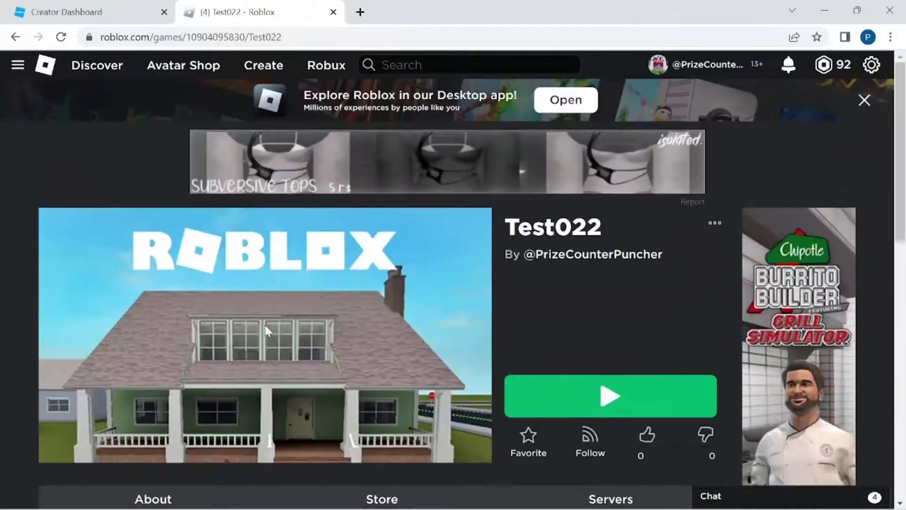